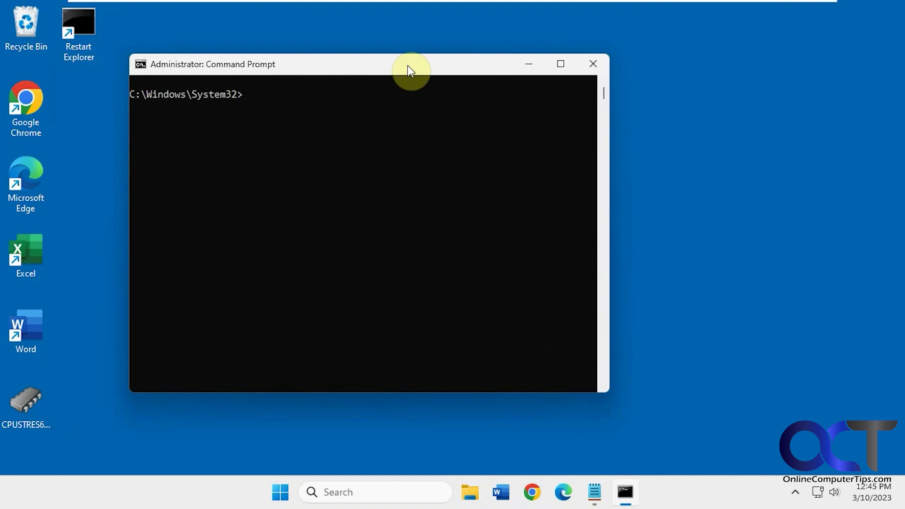
pyautogui.write('cls')
# Step: Ping win11-pro over IPv6, ping again with -4 over IPv4, then clear the console
pyautogui.press('Return')
pyautogui.write('ping win11-pro')
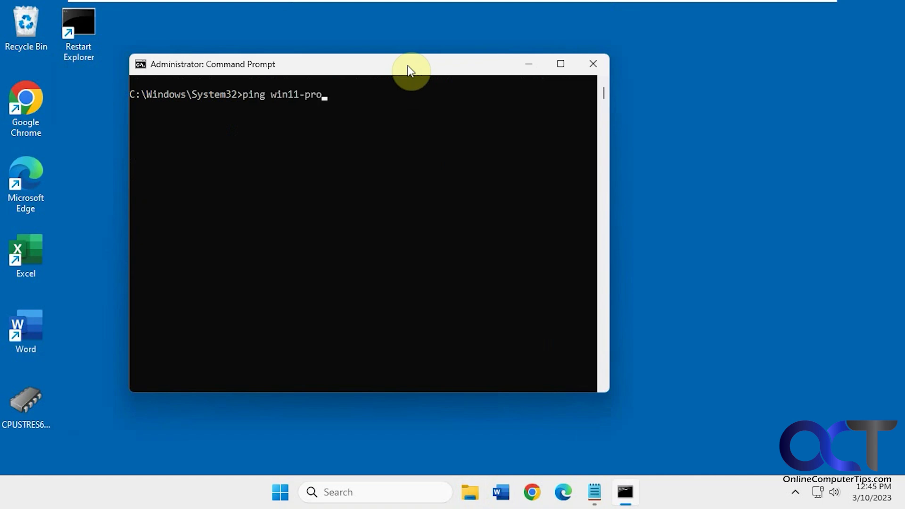
pyautogui.press('Return')
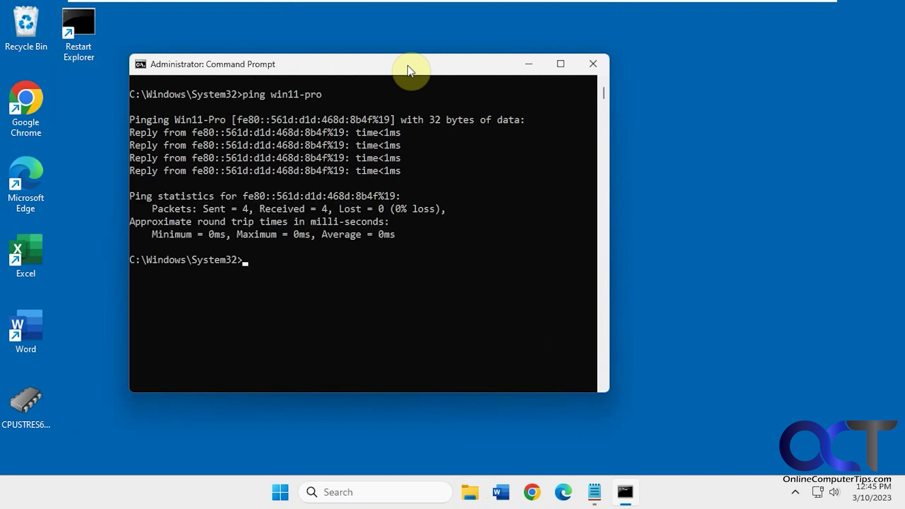
pyautogui.press('Up')
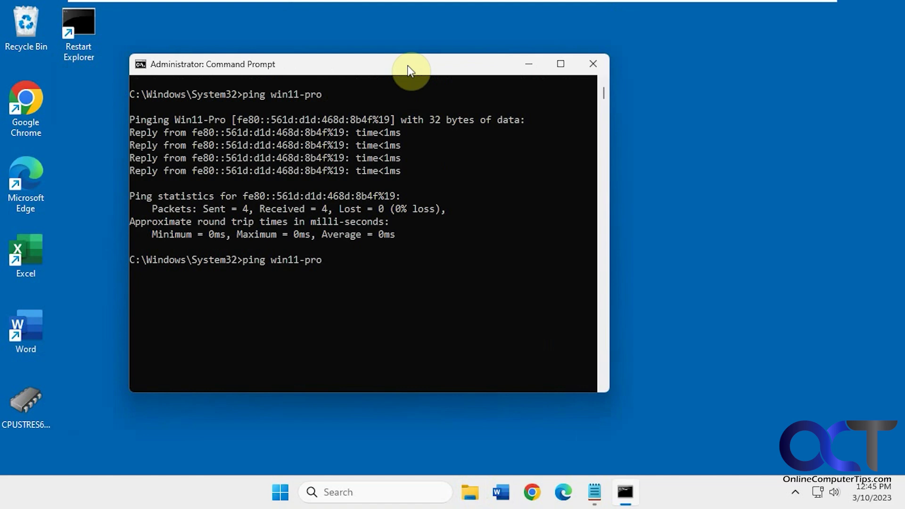
pyautogui.write(' -4')
pyautogui.press('Return')
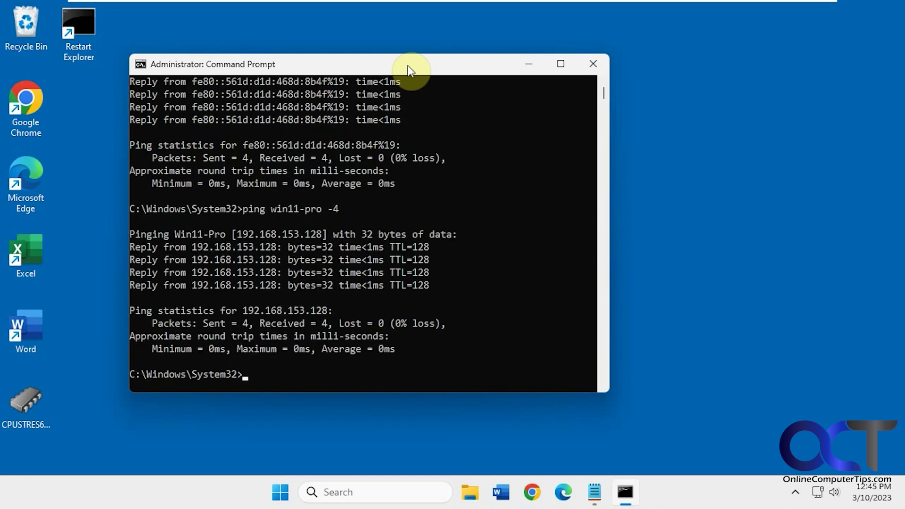
pyautogui.write('cls')
pyautogui.press('Return')
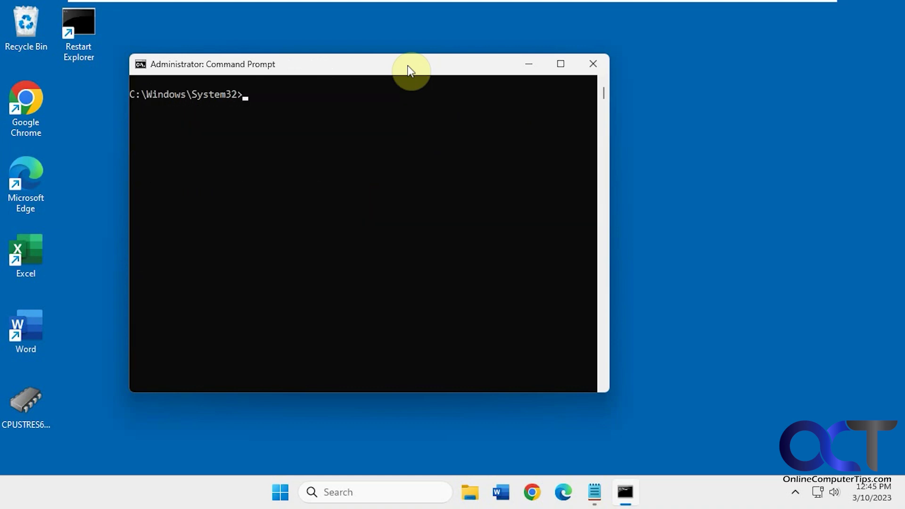
# Step: Paste 'netsh interface ipv6 show prefixpolicies' from the notes and list the prefix policy table
pyautogui.click(595, 491)
pyautogui.moveTo(763, 184); pyautogui.dragTo(508, 176)
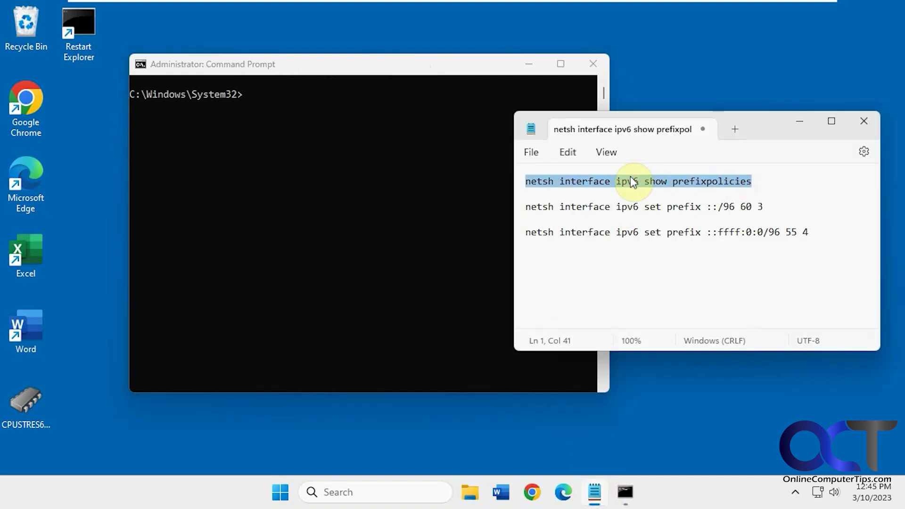
pyautogui.click(353, 159)
pyautogui.rightClick(342, 158)
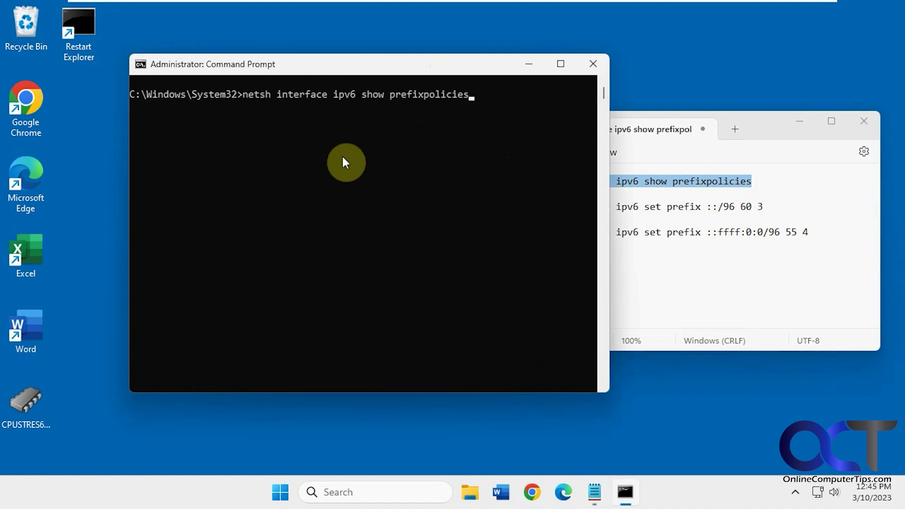
pyautogui.press('Return')
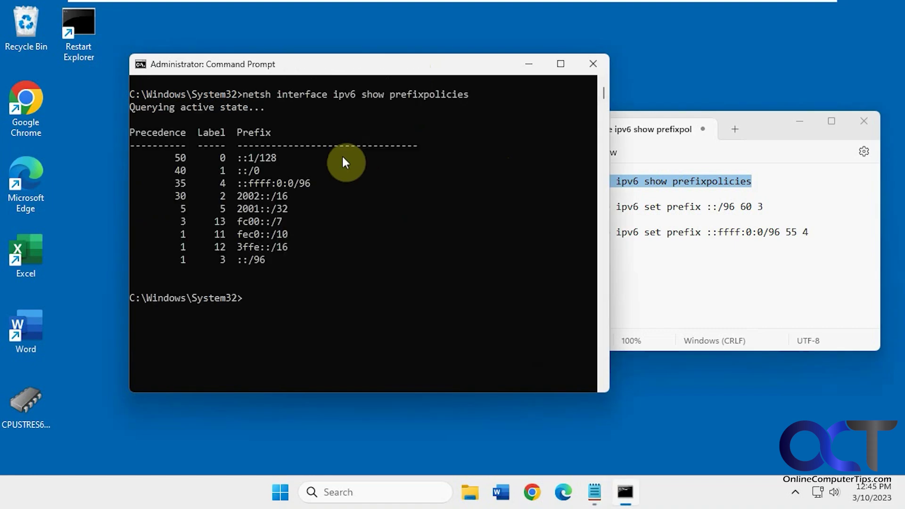
pyautogui.click(771, 129)
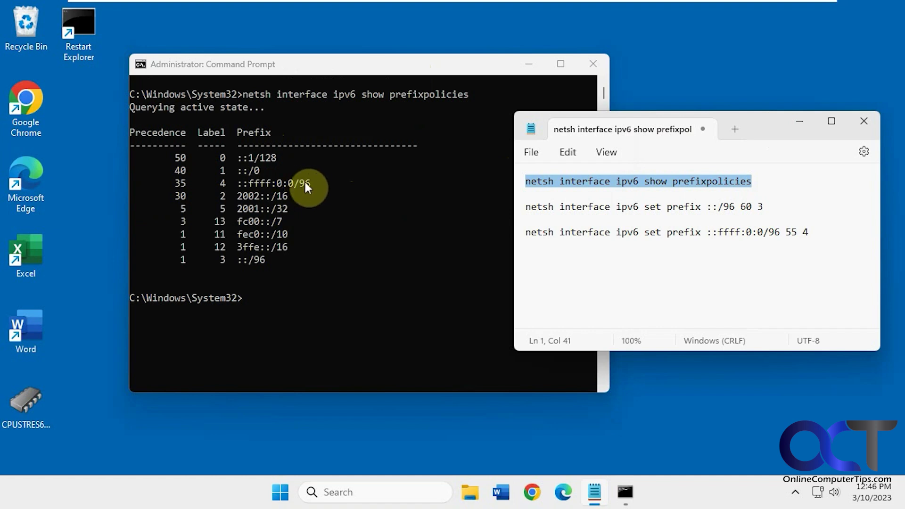
# Step: Set prefix policy ::/96 to precedence 60, label 3, using the command from the notes
pyautogui.click(575, 254)
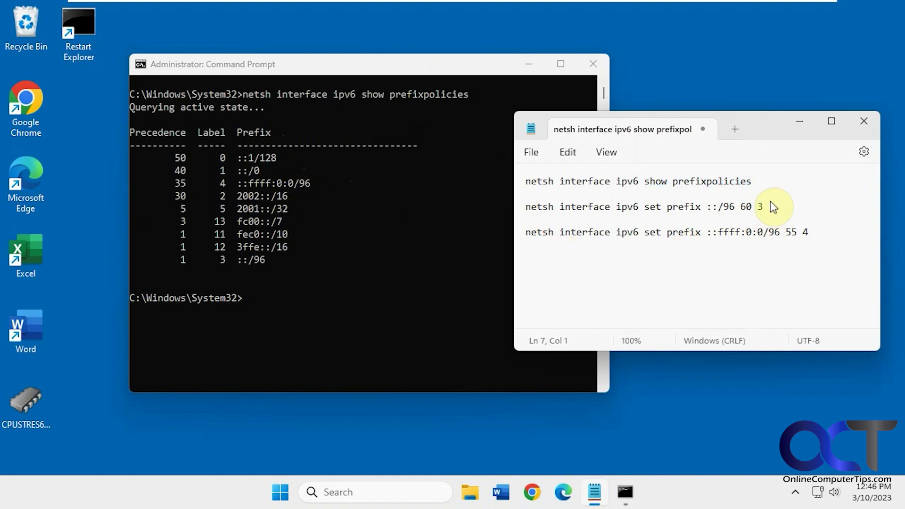
pyautogui.moveTo(766, 207); pyautogui.dragTo(526, 206)
pyautogui.hotkey('ctrl', 'c')
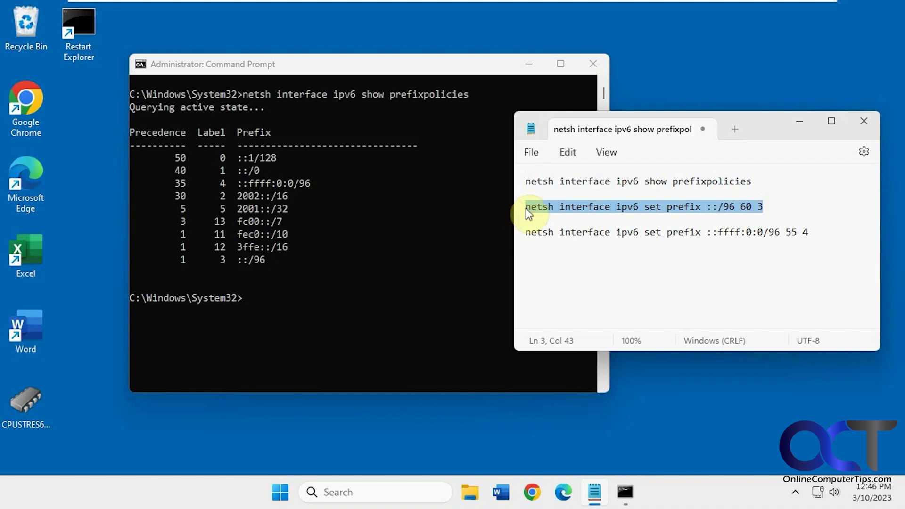
pyautogui.click(268, 294)
pyautogui.hotkey('ctrl', 'v')
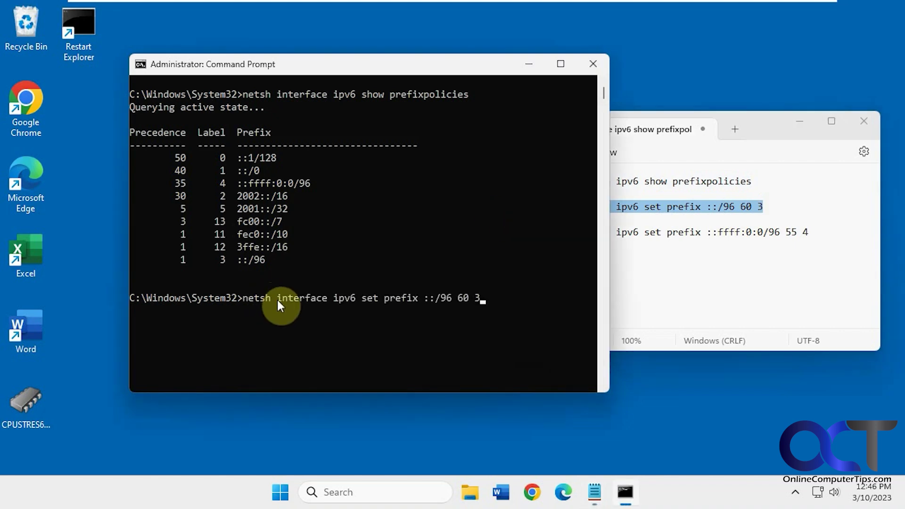
pyautogui.press('Return')
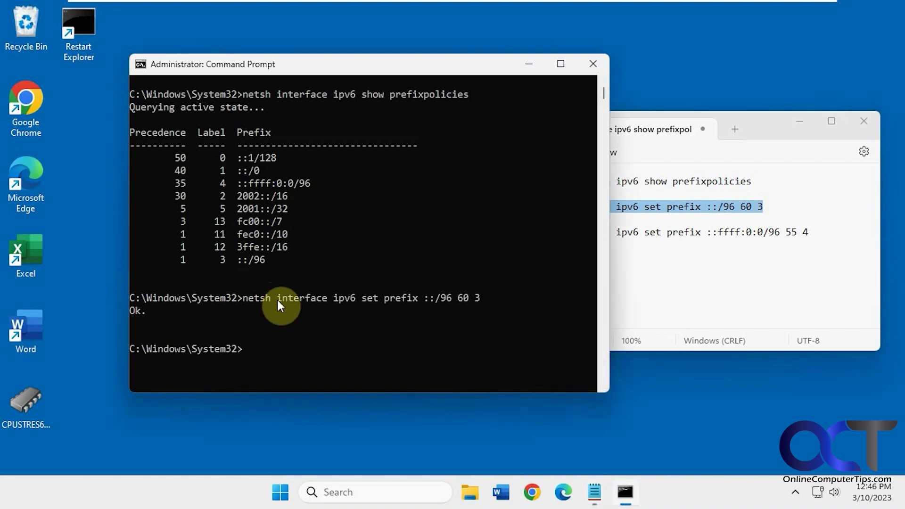
# Step: Set prefix policy ::ffff:0:0/96 to precedence 55, label 4, using the command from the notes
pyautogui.click(680, 275)
pyautogui.moveTo(643, 232)
pyautogui.mouseDown()
pyautogui.moveTo(814, 232)
pyautogui.moveTo(522, 230)
pyautogui.mouseUp()
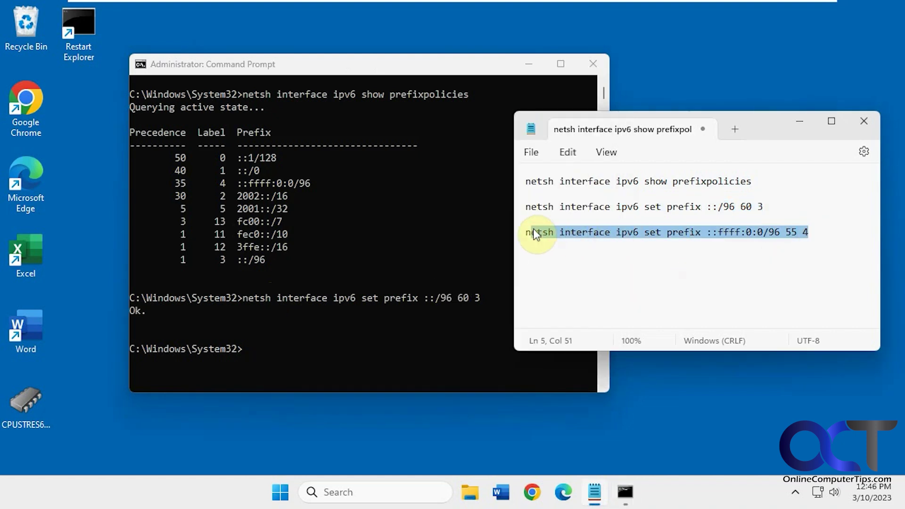
pyautogui.click(306, 360)
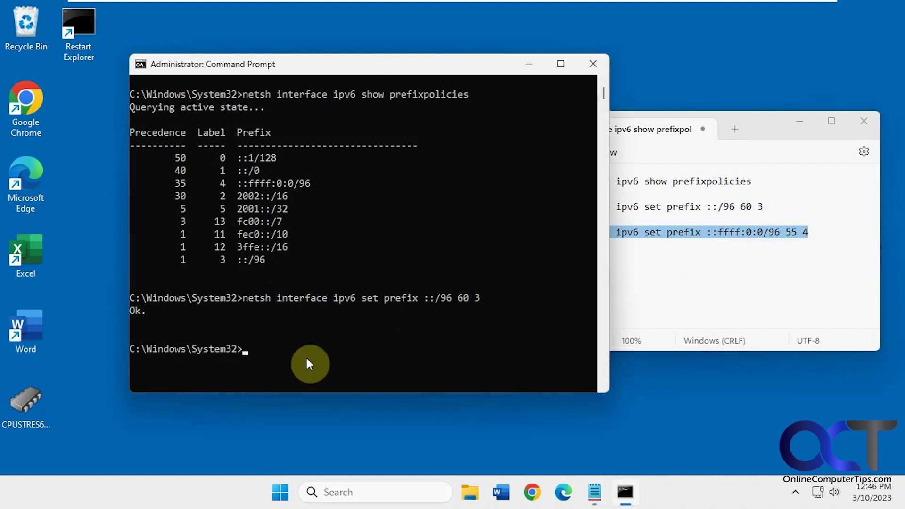
pyautogui.rightClick(305, 356)
pyautogui.press('Return')
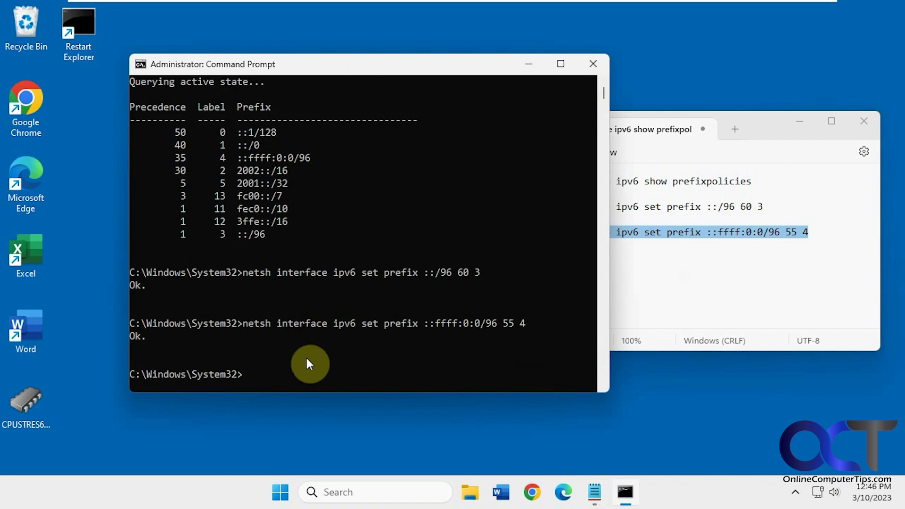
pyautogui.press('Up')
# Step: Rerun 'ping win11-pro' without -4, getting replies from IPv4 192.168.153.128
pyautogui.press('Up')
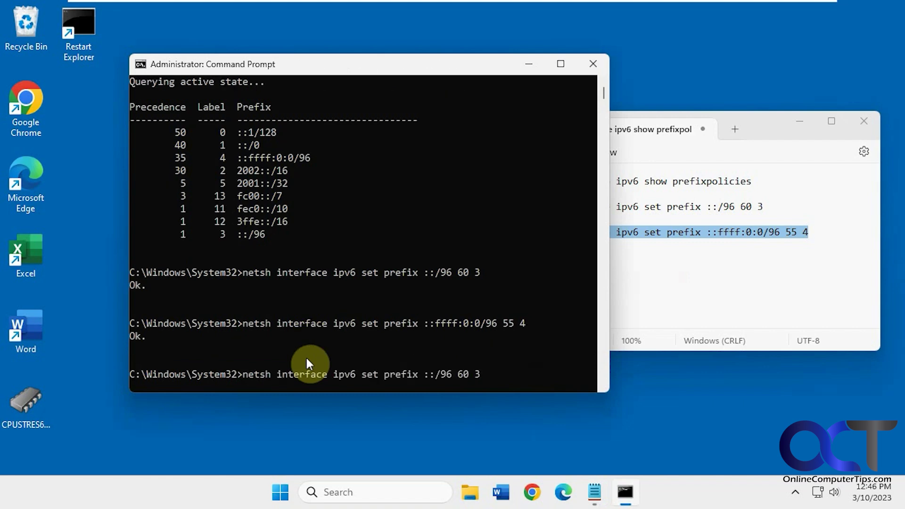
pyautogui.press('Up')
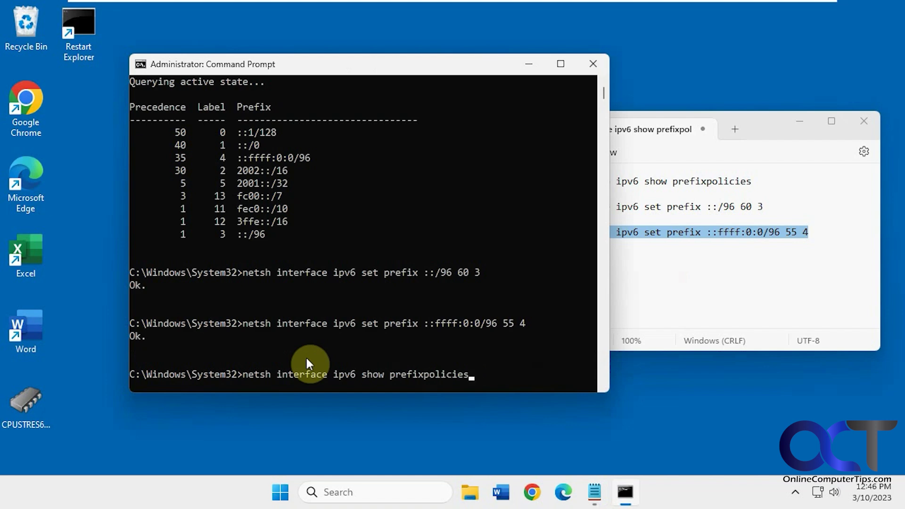
pyautogui.press('Up')
pyautogui.press('Up')
pyautogui.press('BackSpace')
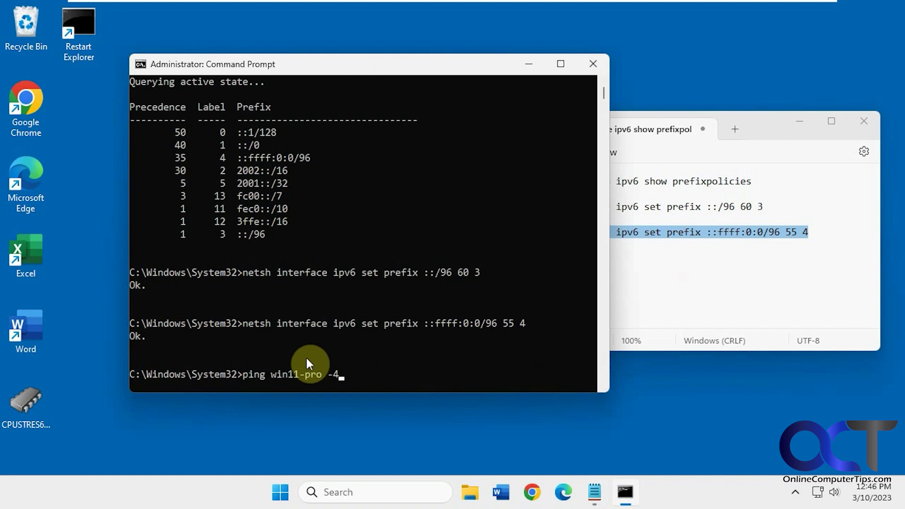
pyautogui.press('BackSpace')
pyautogui.press('BackSpace')
pyautogui.press('Return')
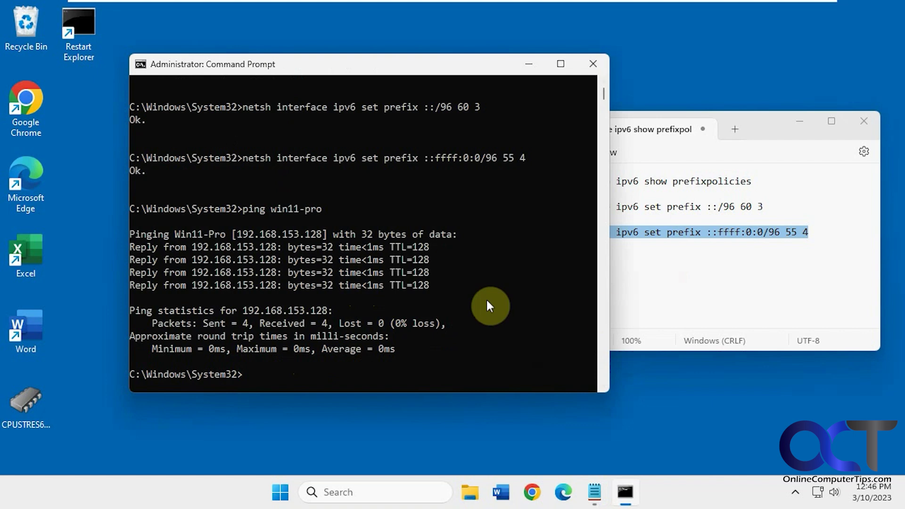
pyautogui.click(659, 290)
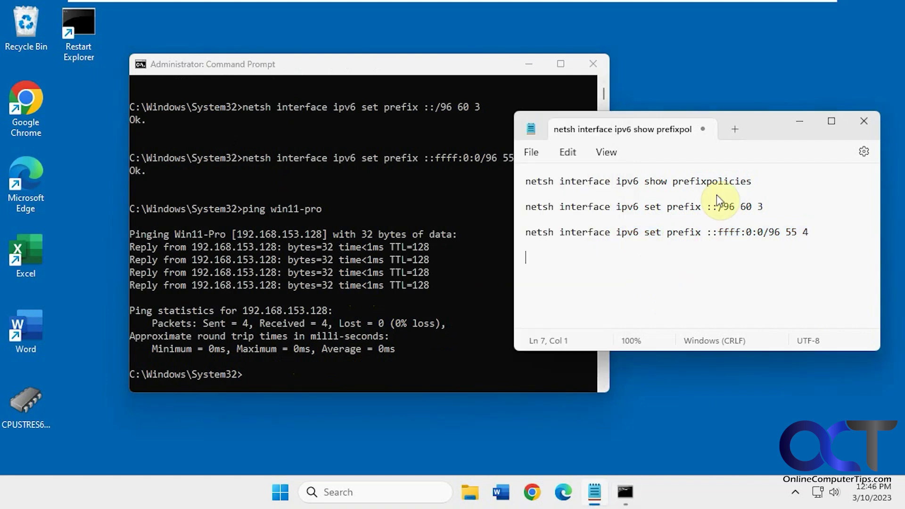
pyautogui.moveTo(753, 182); pyautogui.dragTo(526, 182)
pyautogui.click(773, 256)
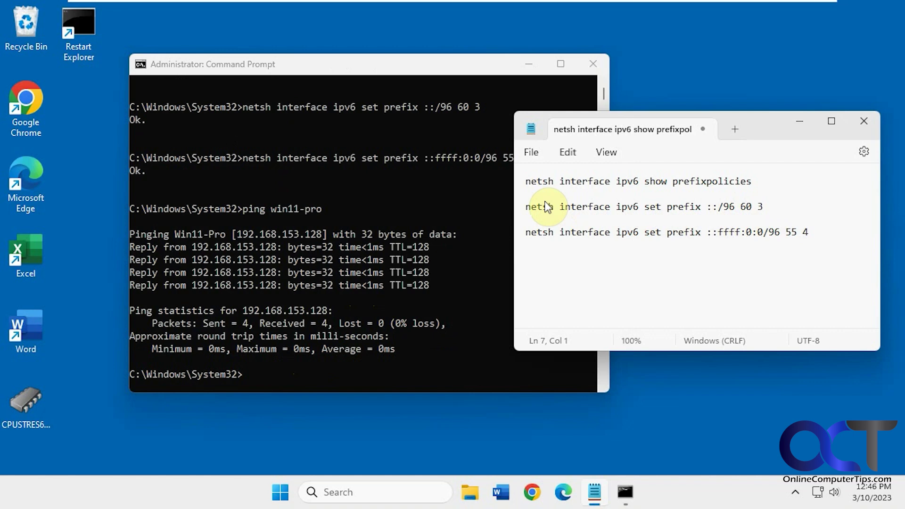